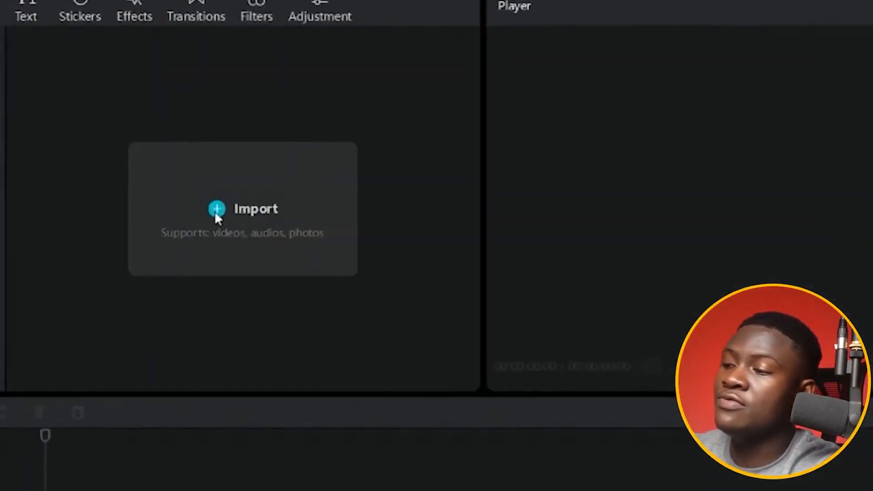
Step: Import the video "Comment devenir riche etant jeune" into the project's media
left_click(216, 210)
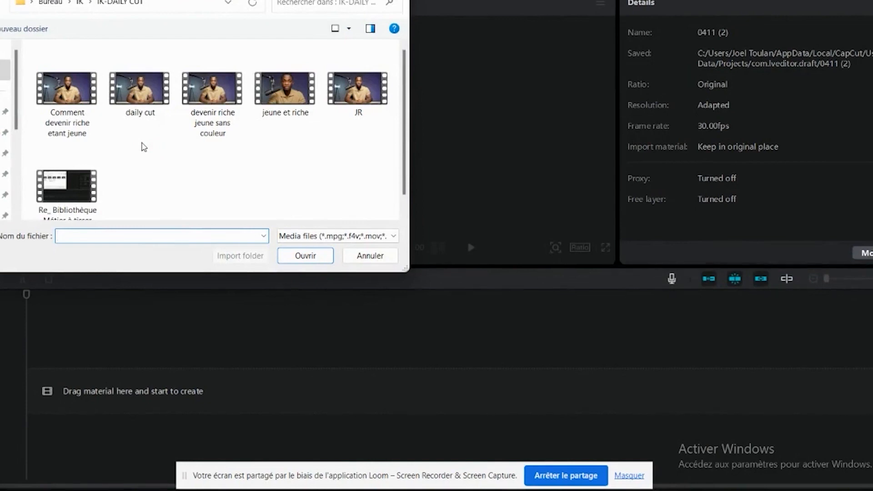
left_click(311, 261)
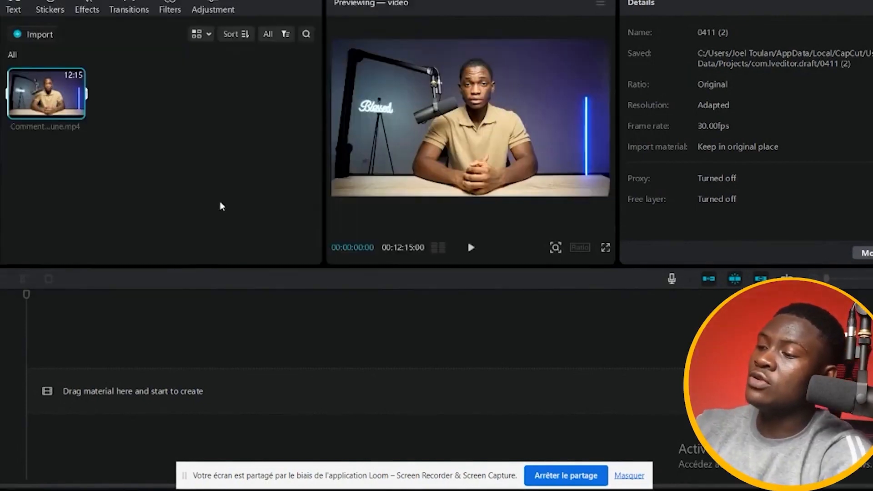
Step: Add the imported video to the timeline and trim its end so it lasts 00:00:12:01
left_click(76, 116)
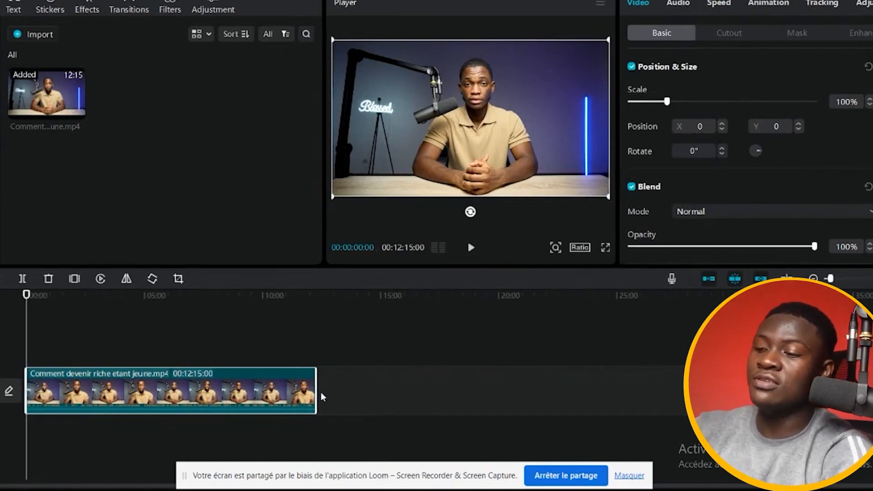
left_click_drag(318, 391, 53, 391)
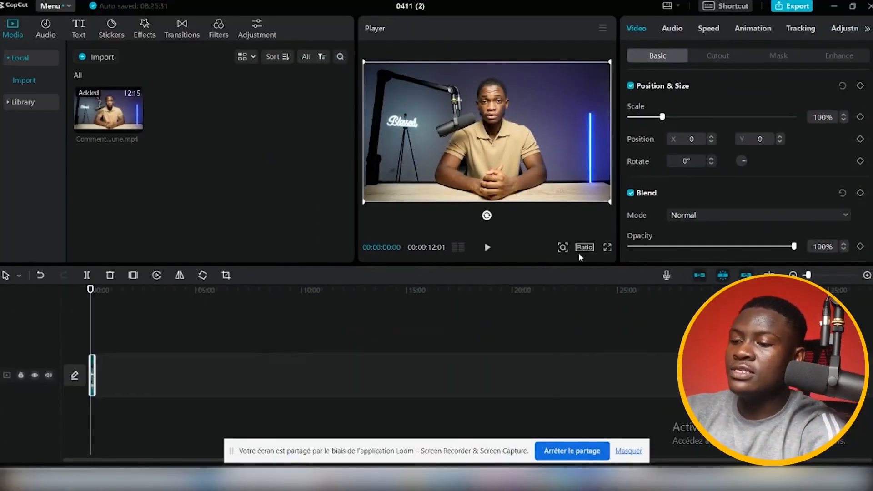
Step: Set the project's aspect ratio to 9:16 and enlarge the clip until it fills the vertical frame
left_click(582, 248)
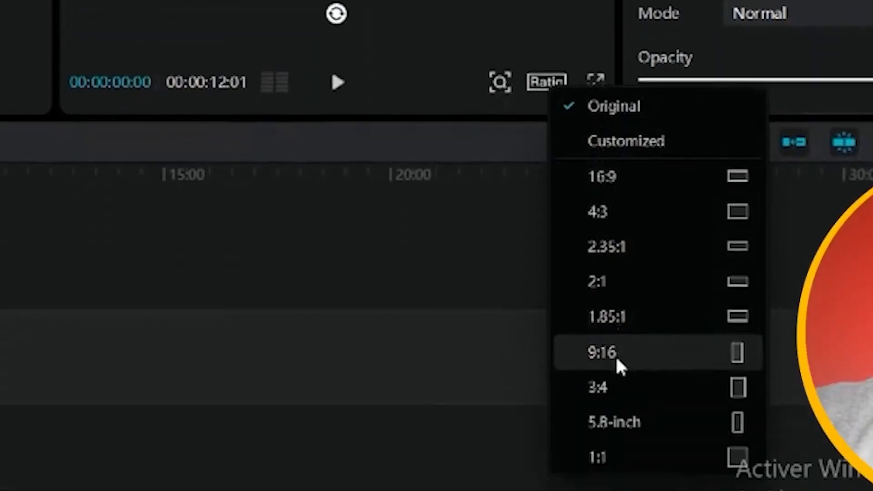
left_click(615, 355)
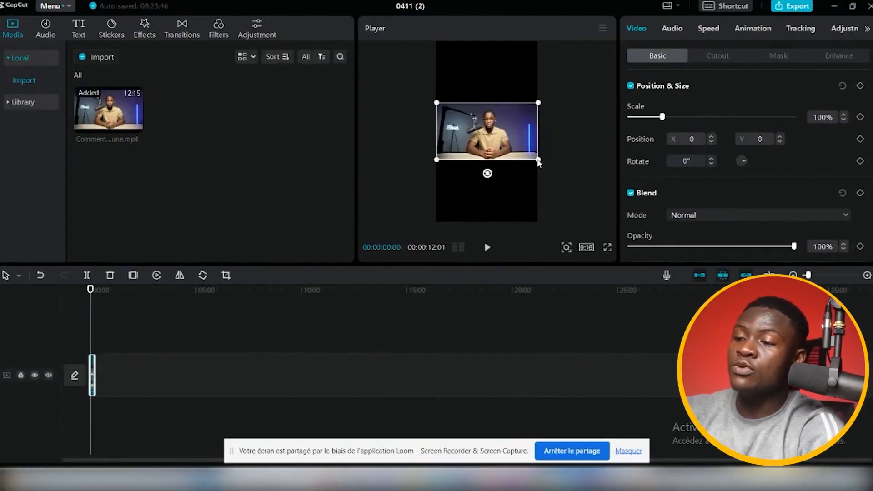
left_click_drag(539, 160, 626, 215)
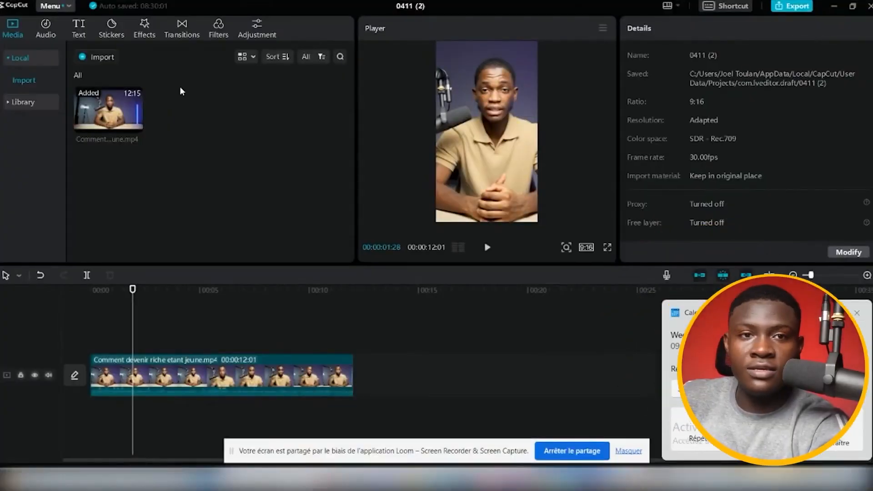
Step: Generate auto captions in French for the video, with clearing of the current subtitle enabled
left_click(78, 27)
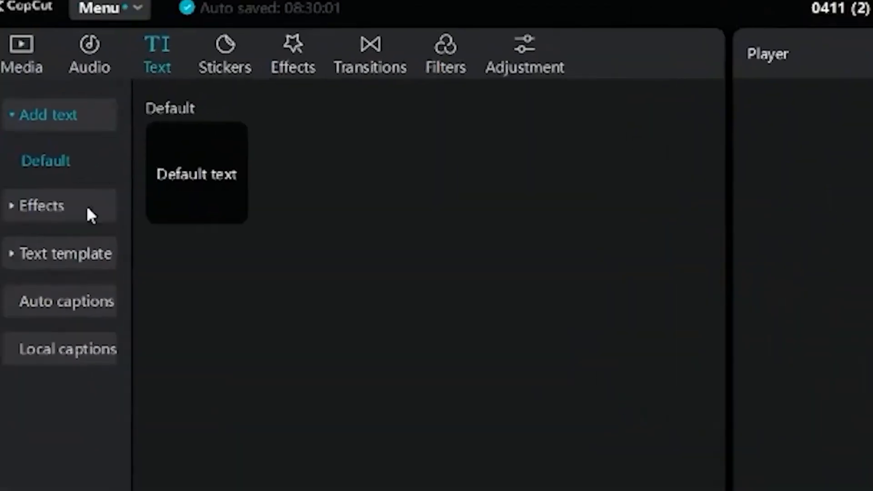
left_click(58, 312)
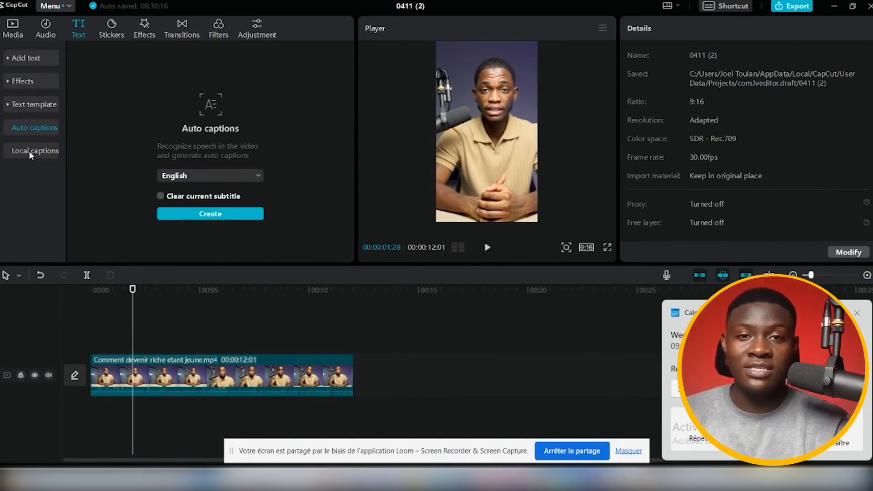
left_click(200, 176)
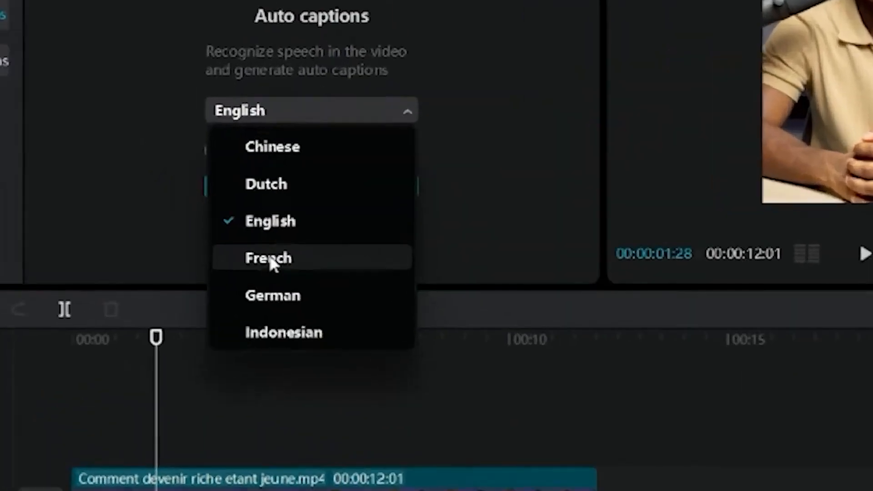
left_click(271, 259)
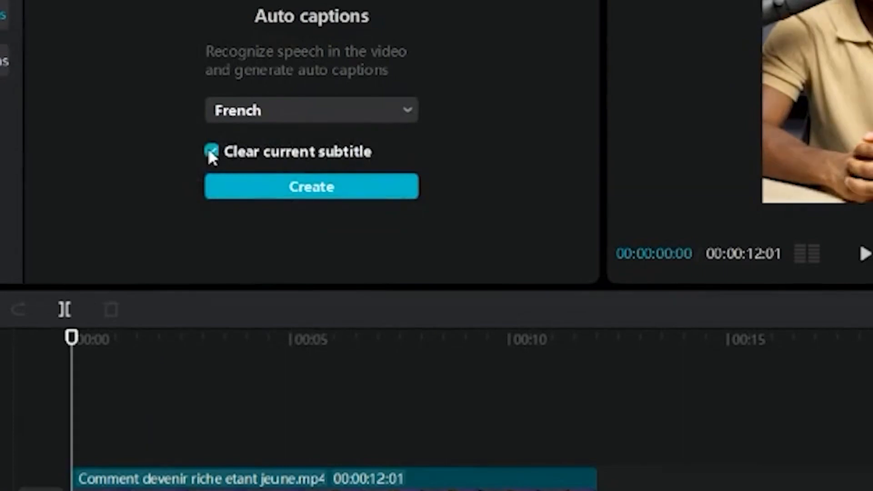
left_click(262, 187)
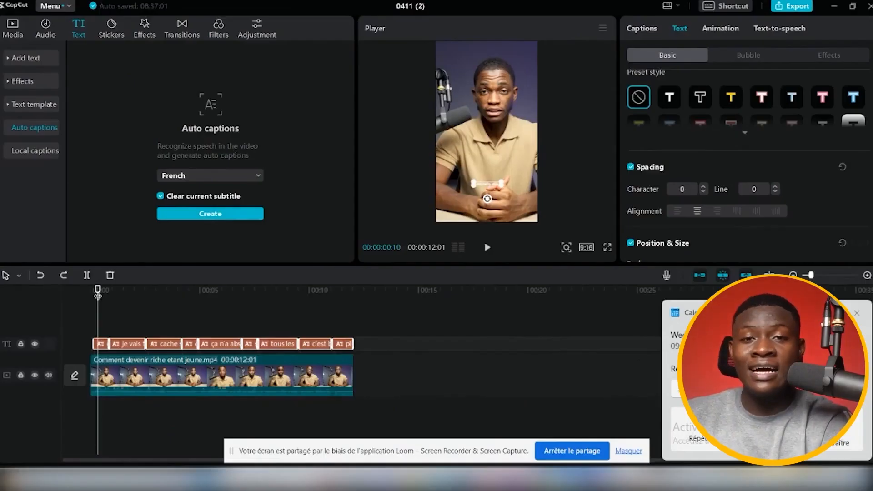
Step: Raise the captions to a Y position of -646 and scale them to 232%
scroll(717, 94, "up", 3)
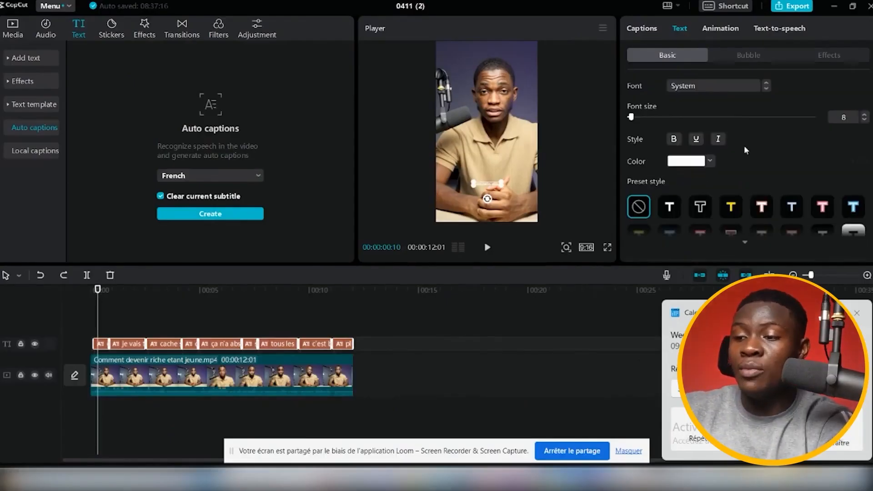
scroll(744, 146, "down", 1)
scroll(744, 146, "down", 4)
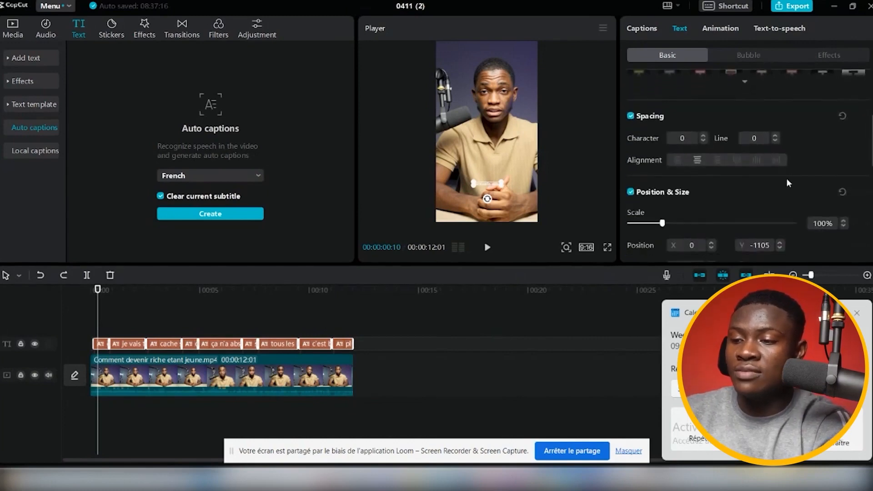
scroll(787, 178, "down", 1)
left_click(780, 220)
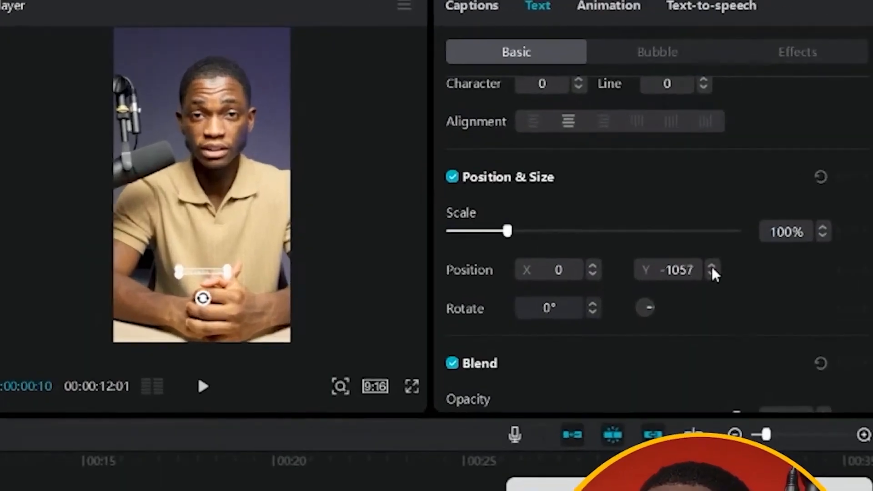
left_click(713, 268)
left_click(712, 269)
left_click(712, 268)
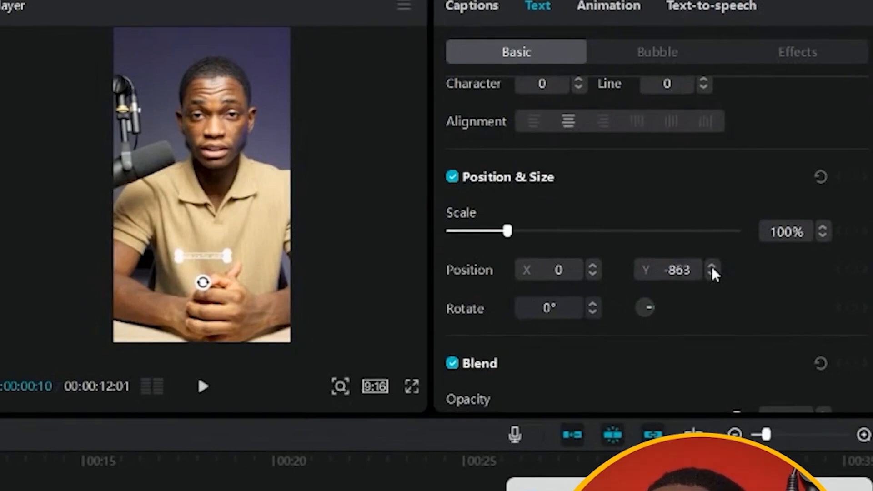
left_click(712, 269)
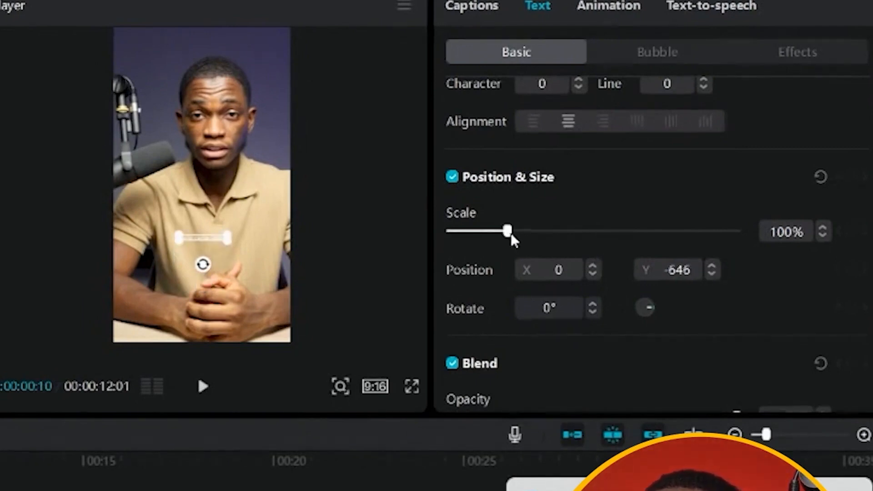
left_click_drag(508, 231, 584, 232)
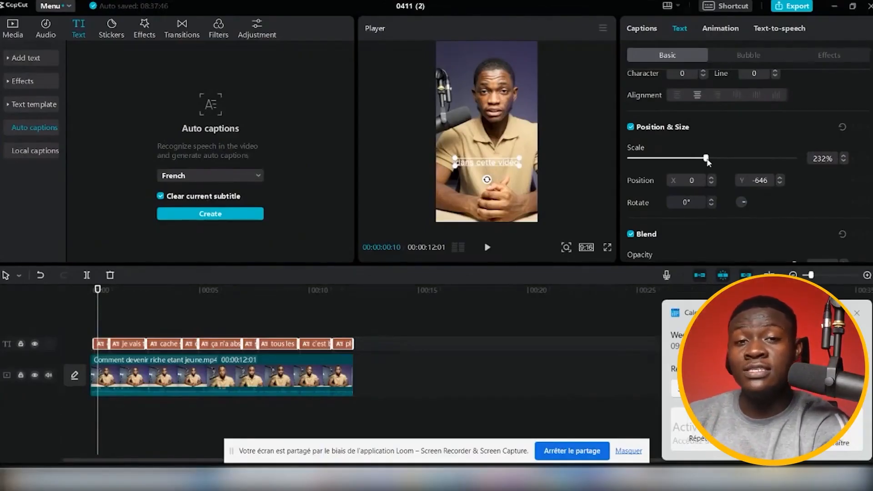
Step: Change the caption font to Cunia-Bold
scroll(723, 150, "up", 5)
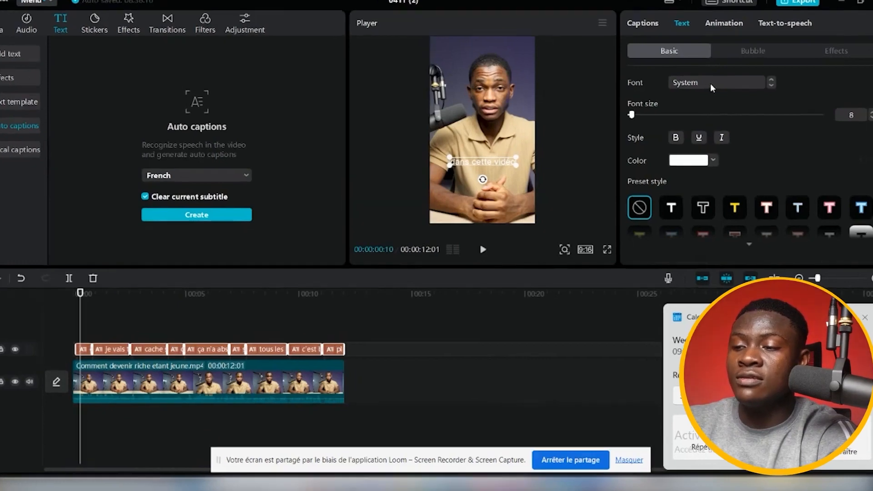
left_click(707, 86)
scroll(697, 206, "down", 5)
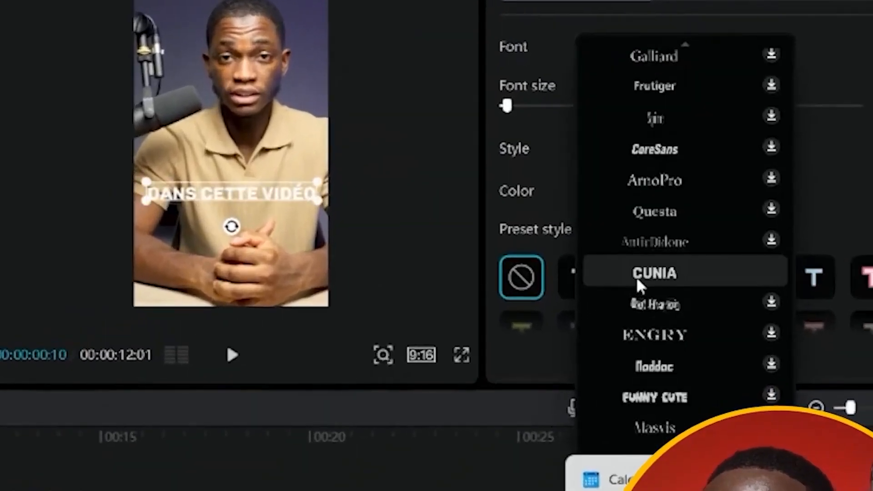
left_click(637, 276)
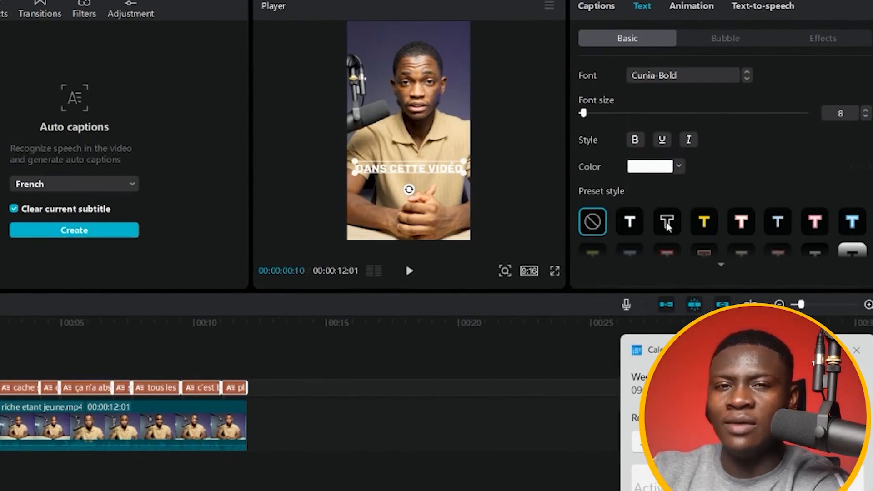
Step: Turn on a black shadow for the captions and set its opacity to 100%
scroll(738, 198, "down", 7)
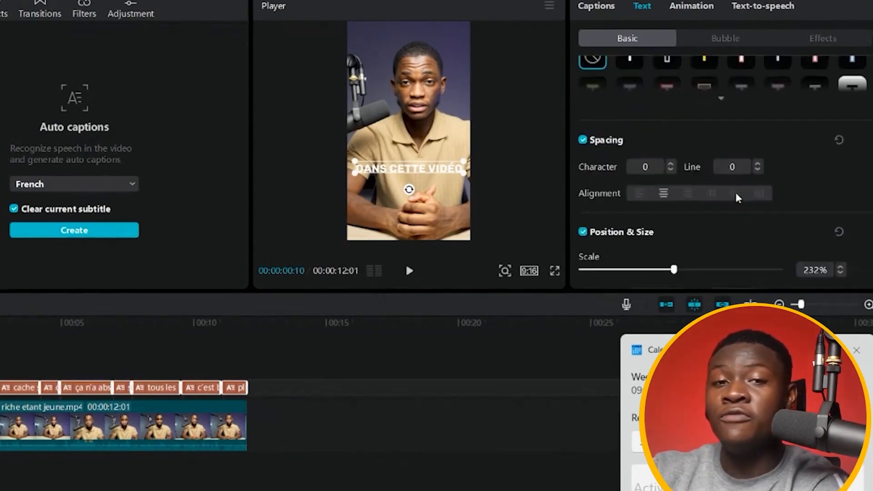
scroll(714, 235, "down", 5)
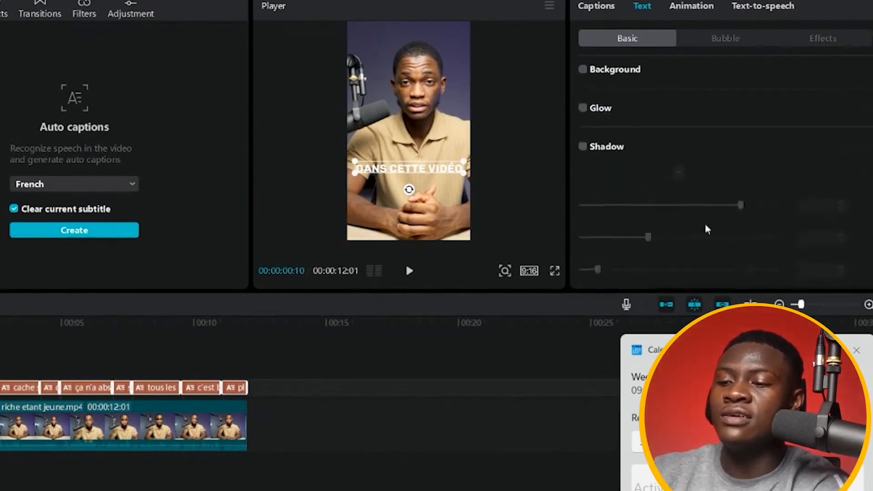
scroll(673, 186, "up", 1)
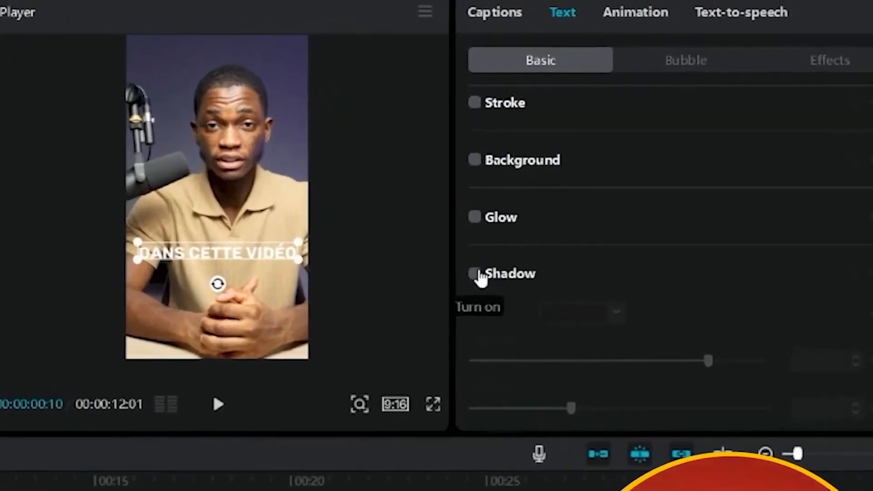
left_click(474, 274)
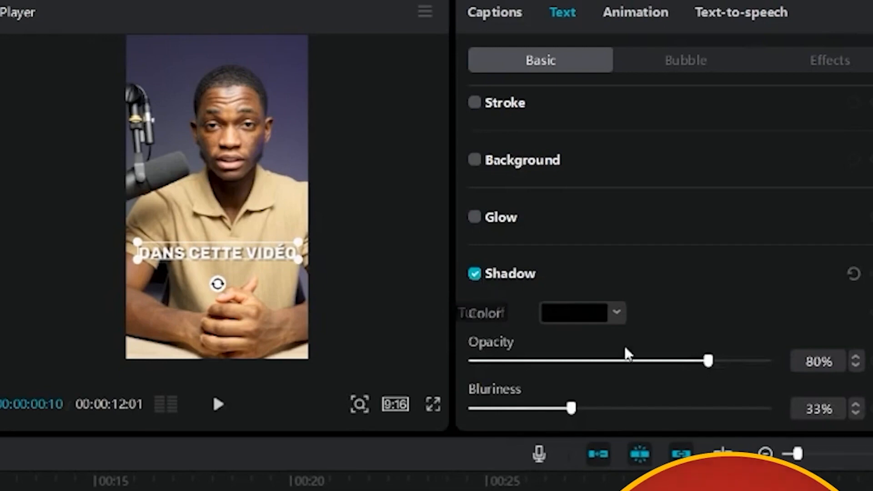
left_click_drag(711, 361, 767, 362)
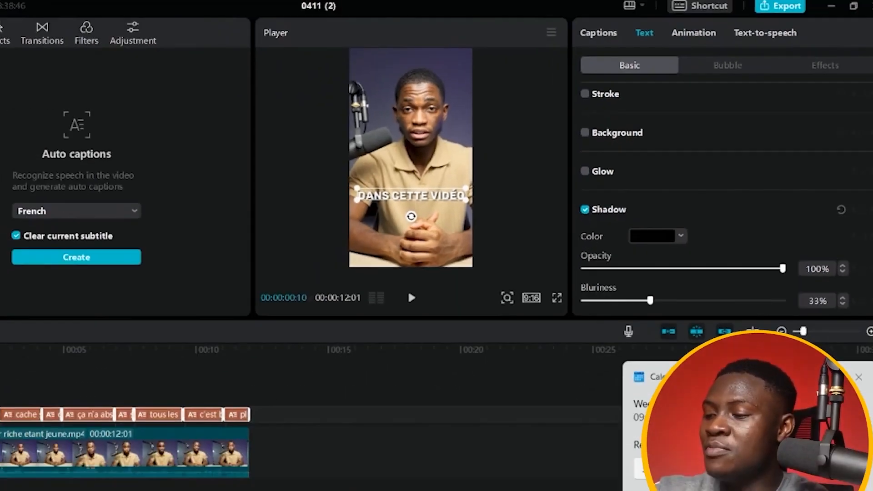
Step: Play back the captioned video to check the subtitles
key("space")
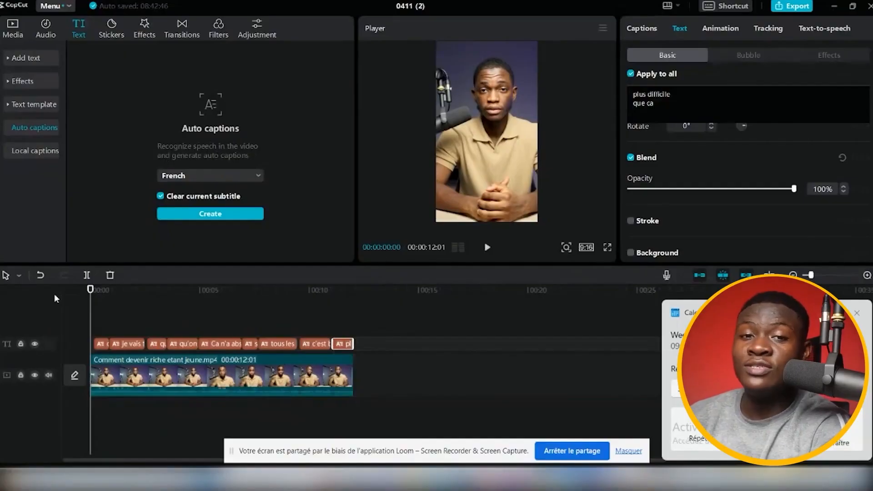
key("space")
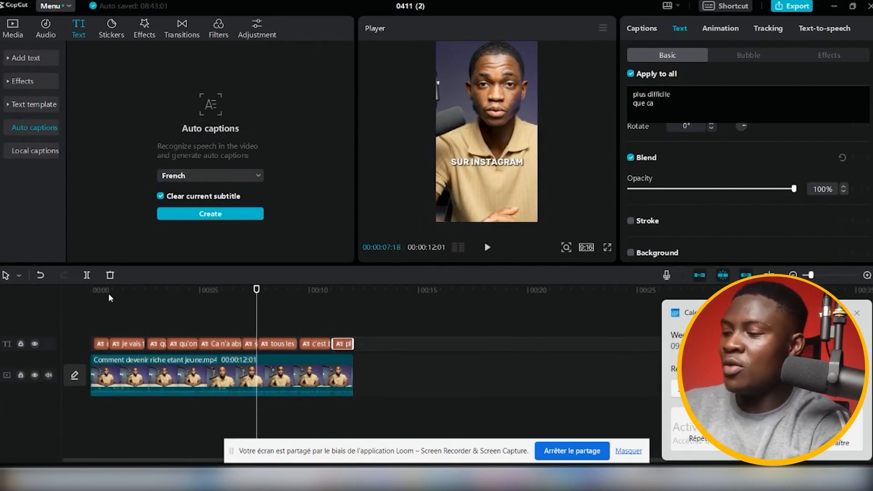
Step: Color the second line of the captions yellow, such as "vidéo" and "comment est-ce", and play back the result
left_click(102, 298)
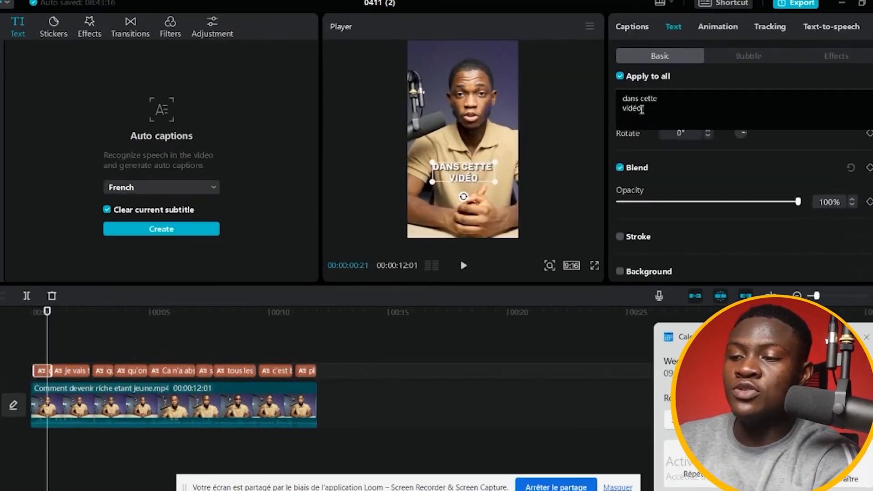
left_click_drag(650, 103, 635, 104)
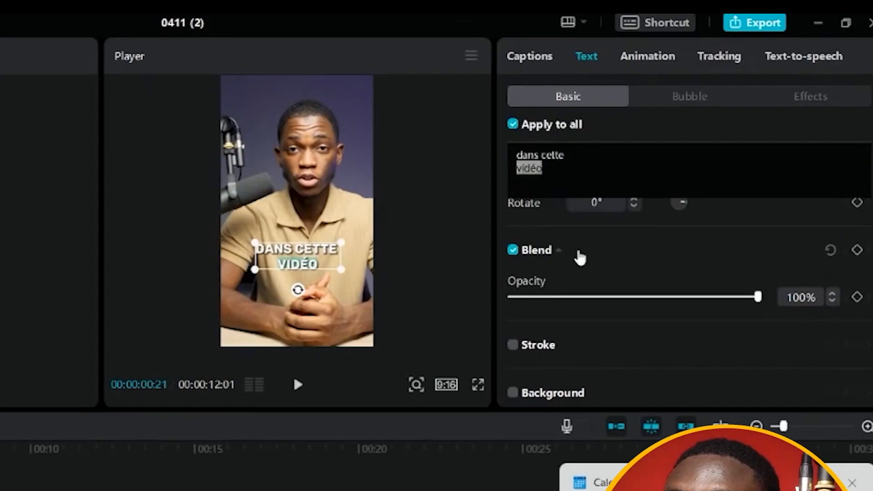
scroll(580, 258, "up", 5)
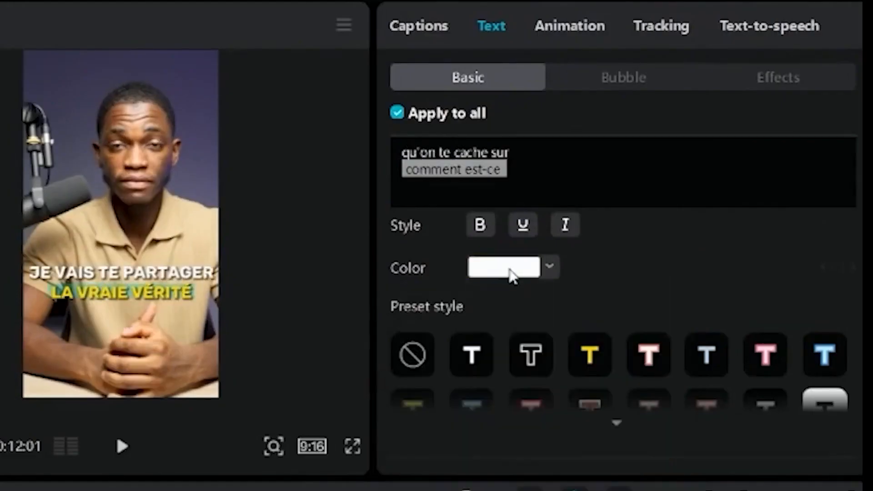
left_click(510, 272)
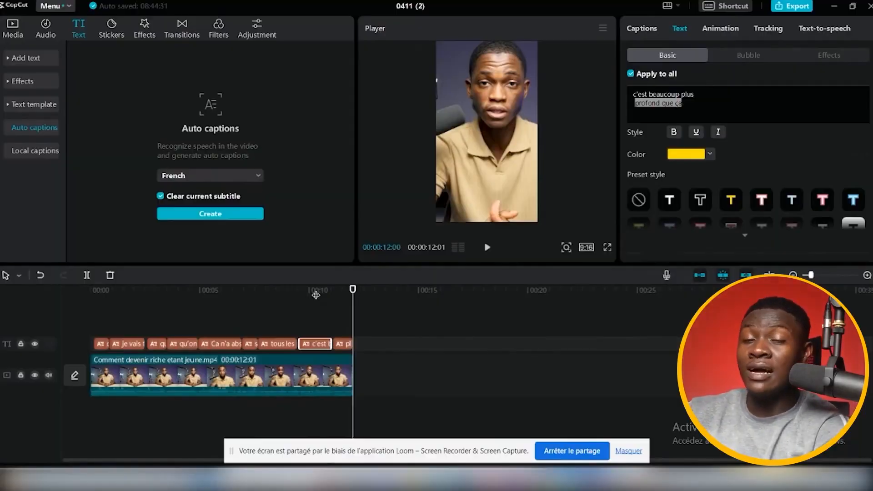
key("space")
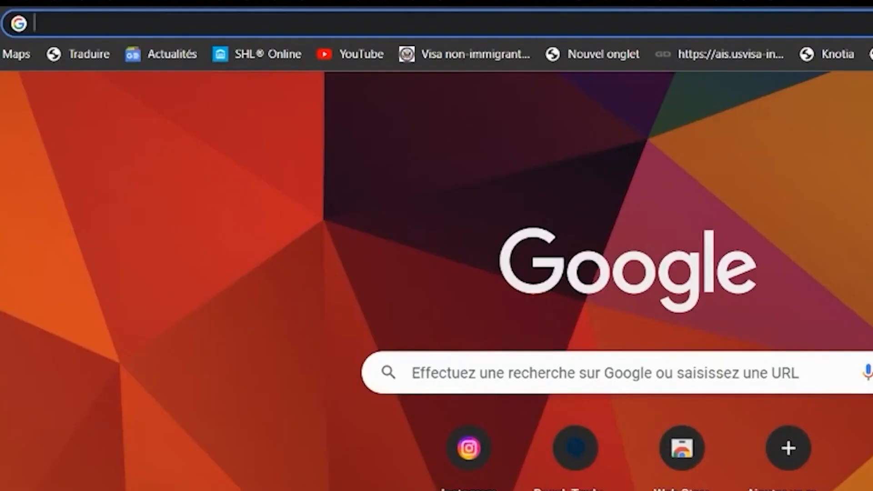
Step: Search Google Images for "emoji camera" and save the EmojiTerra camera-with-flash picture as 1f4f8 PNG in Téléchargements
type("emoji camera")
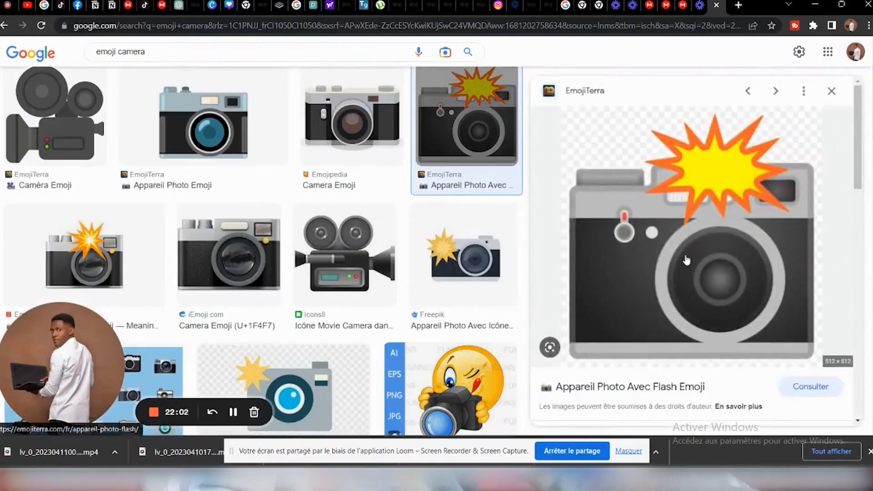
right_click(725, 269)
left_click(568, 183)
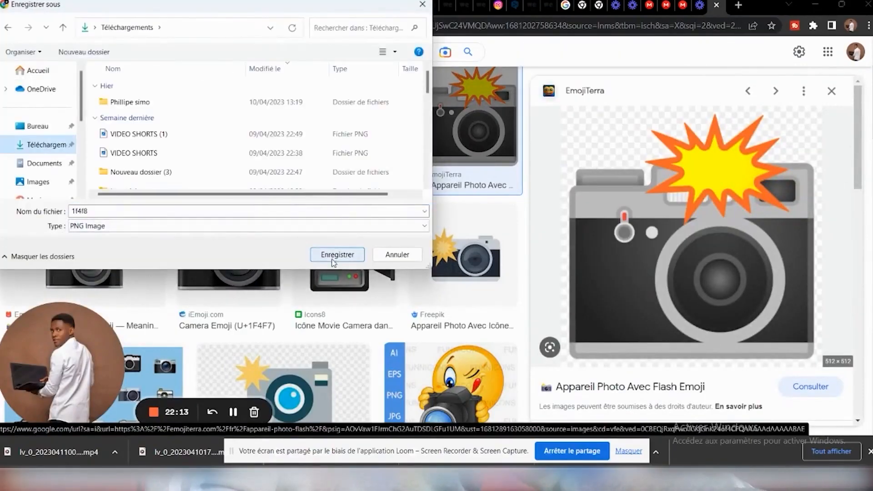
left_click(337, 255)
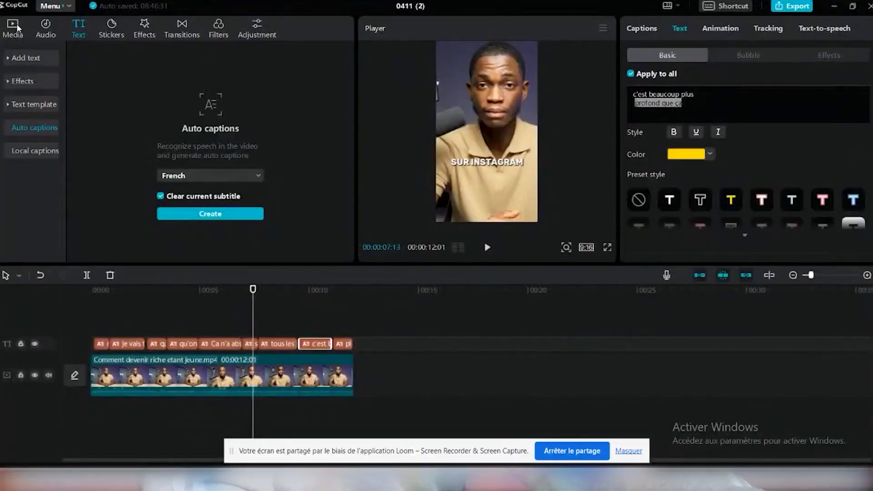
Step: Switch to CapCut and import the 1f4f8 camera emoji image from Téléchargements into the project media
left_click(15, 27)
left_click(85, 57)
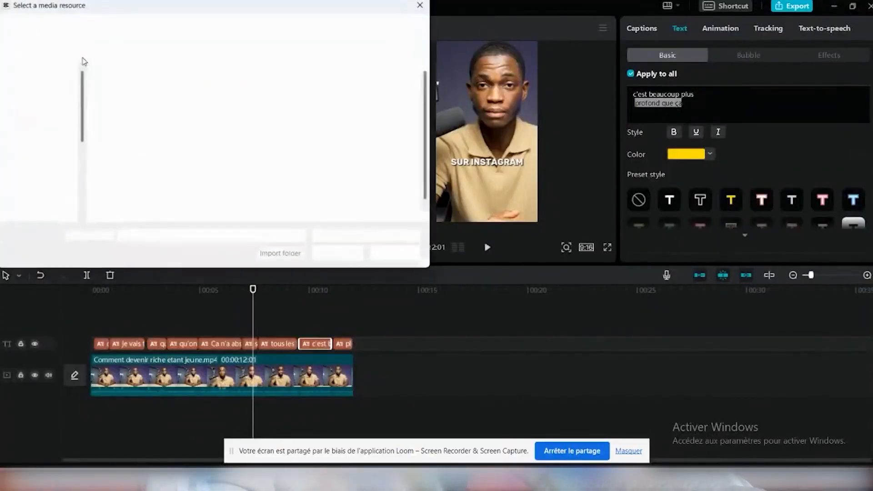
left_click(46, 144)
left_click(132, 106)
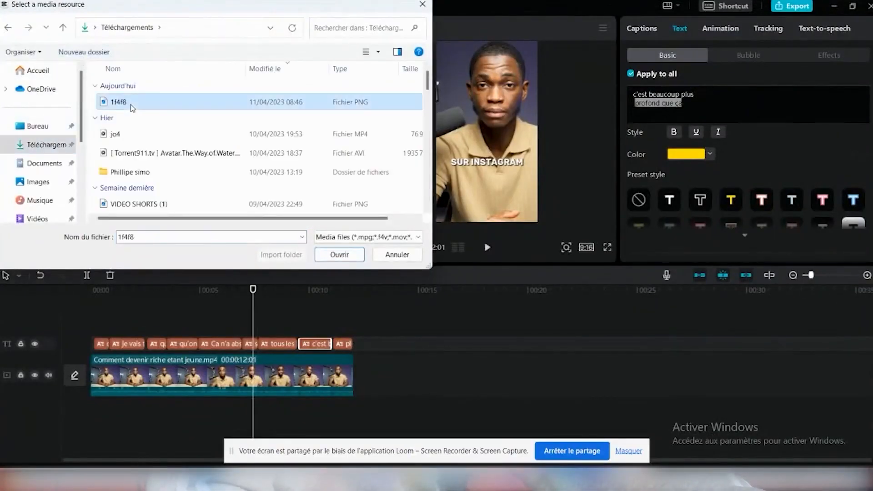
left_click(324, 257)
Step: Overlay the camera emoji on the video for the length of the first caption, scaled to 18% with Y position -1054
left_click(188, 120)
left_click_drag(188, 119, 96, 317)
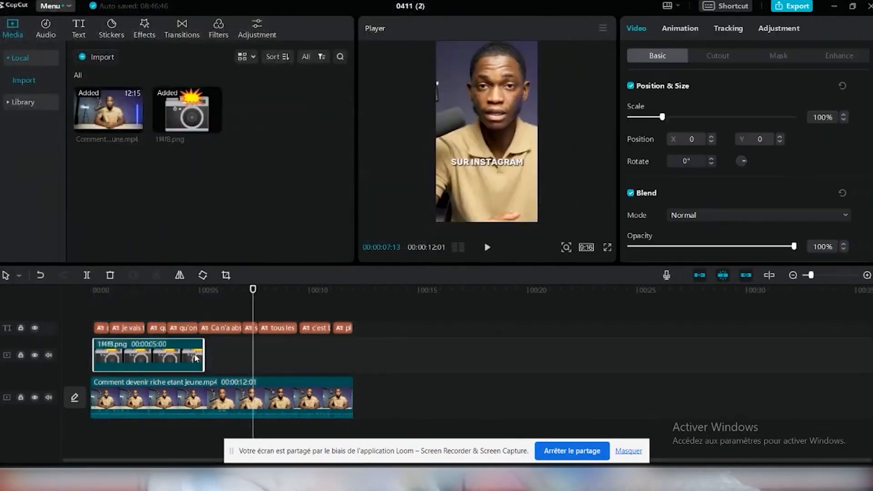
left_click(98, 292)
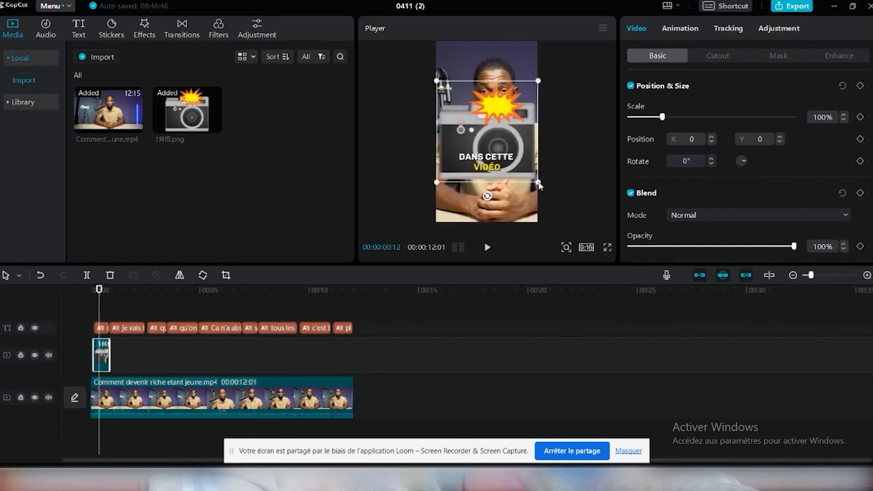
left_click_drag(539, 184, 514, 158)
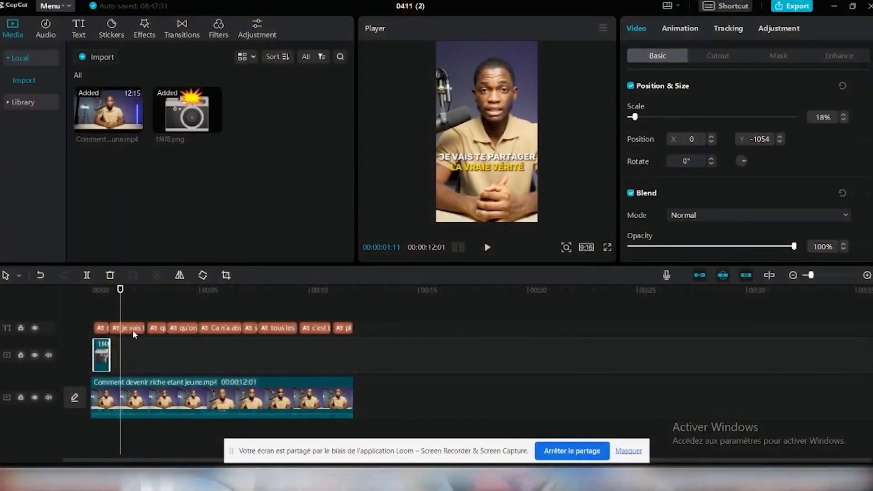
Step: Switch to Chrome, replace the "emoji camera" search to find a pointing-hand emoji, and save its PNG in Téléchargements
mouse_move(539, 480)
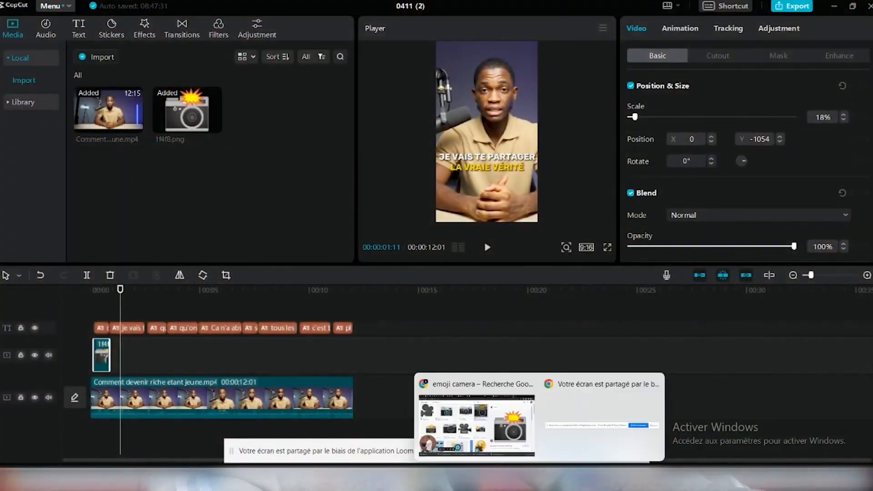
left_click(503, 453)
left_click(113, 52)
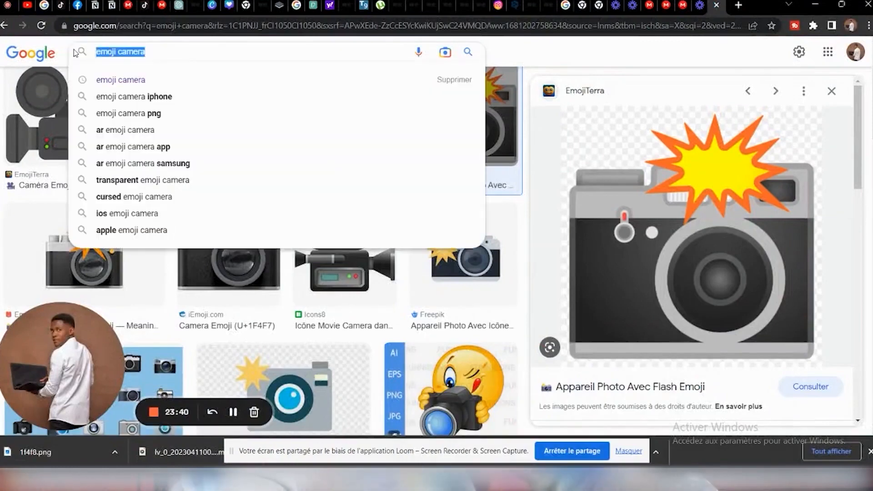
right_click(756, 184)
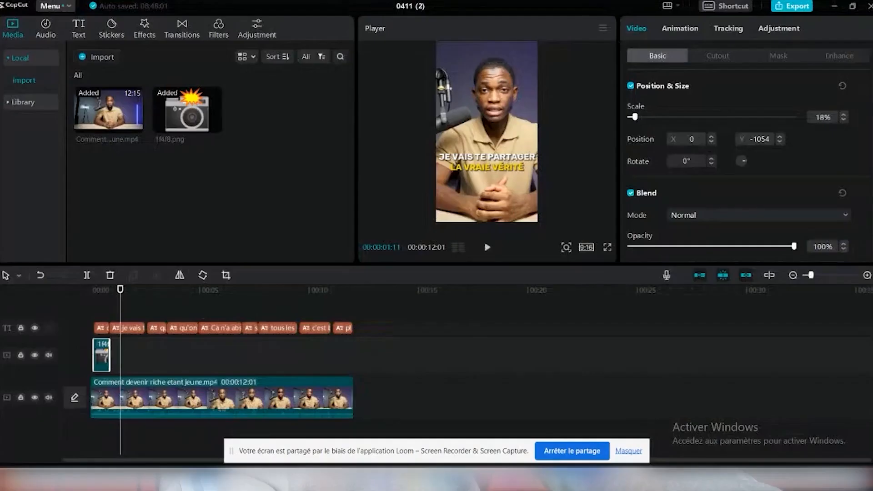
Step: Return to CapCut and import the downloaded pointing-hand emoji PNG from Téléchargements into the project media
left_click(83, 58)
left_click(131, 106)
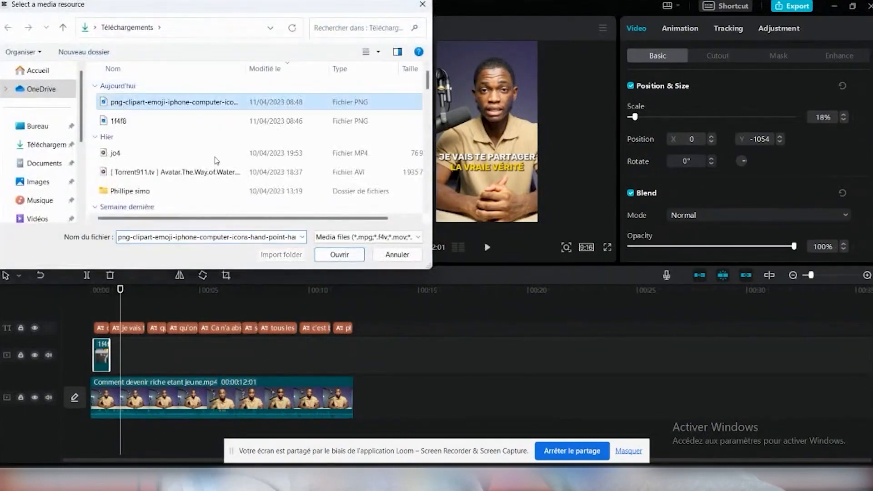